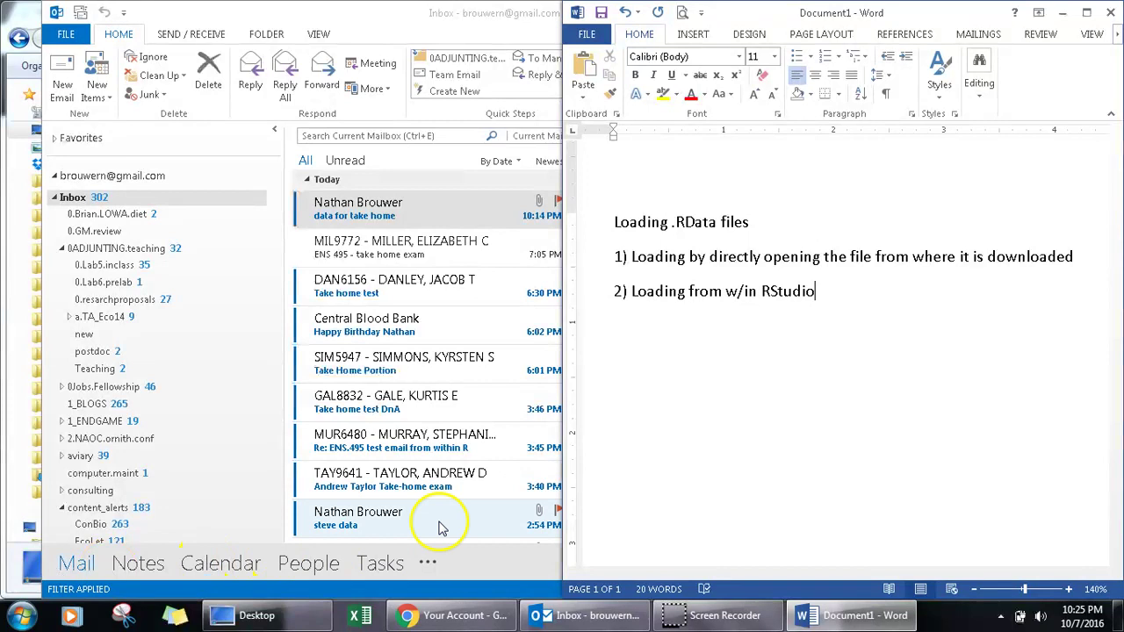
left_click_drag(617, 258, 1073, 254)
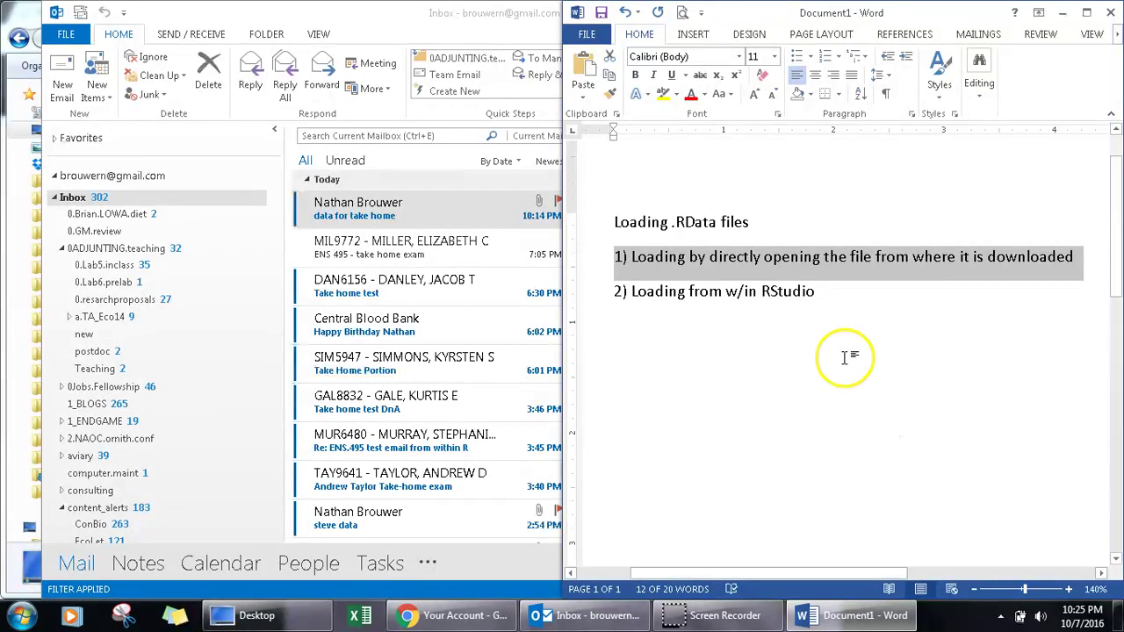
left_click_drag(828, 293, 616, 298)
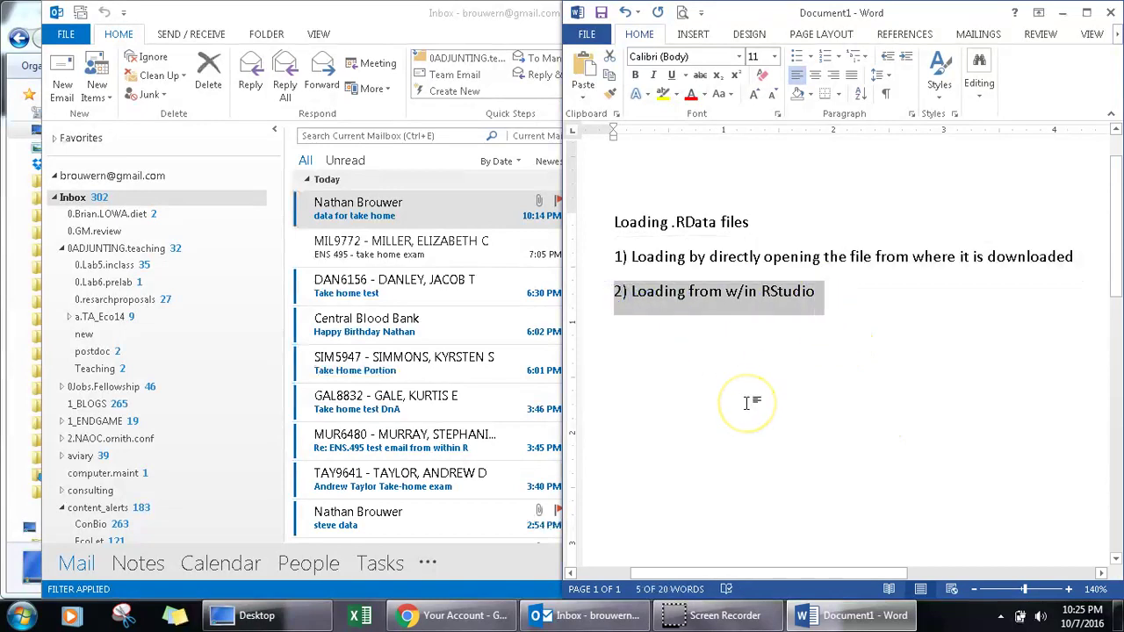
In Outlook, save the light.RData attachment of the "data for take home" email to the Desktop.
left_click(486, 219)
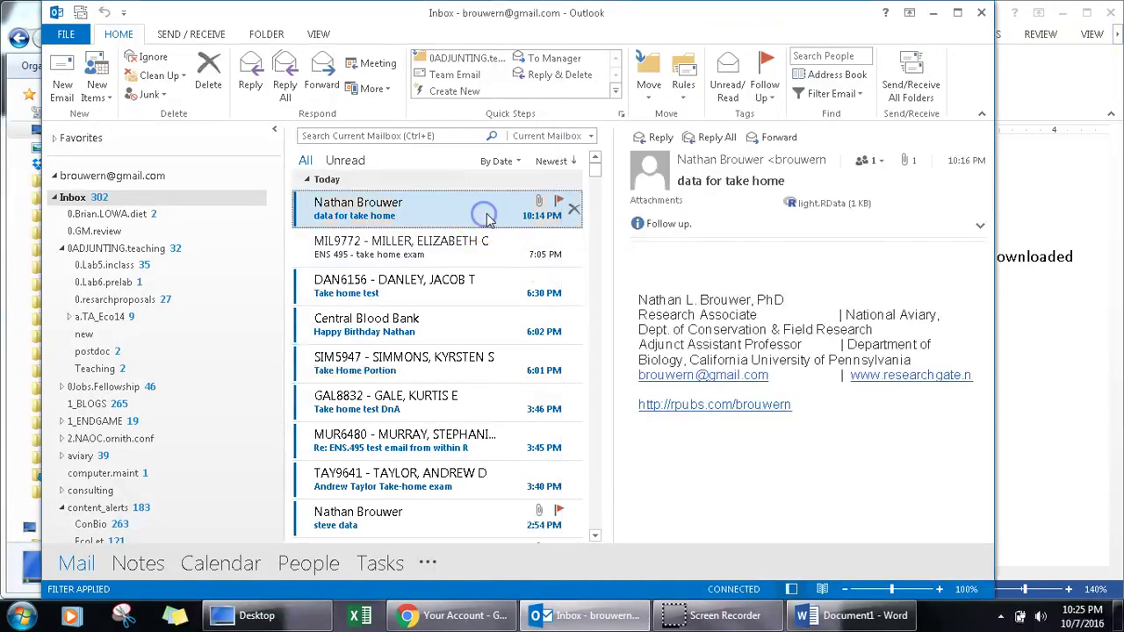
double_click(816, 211)
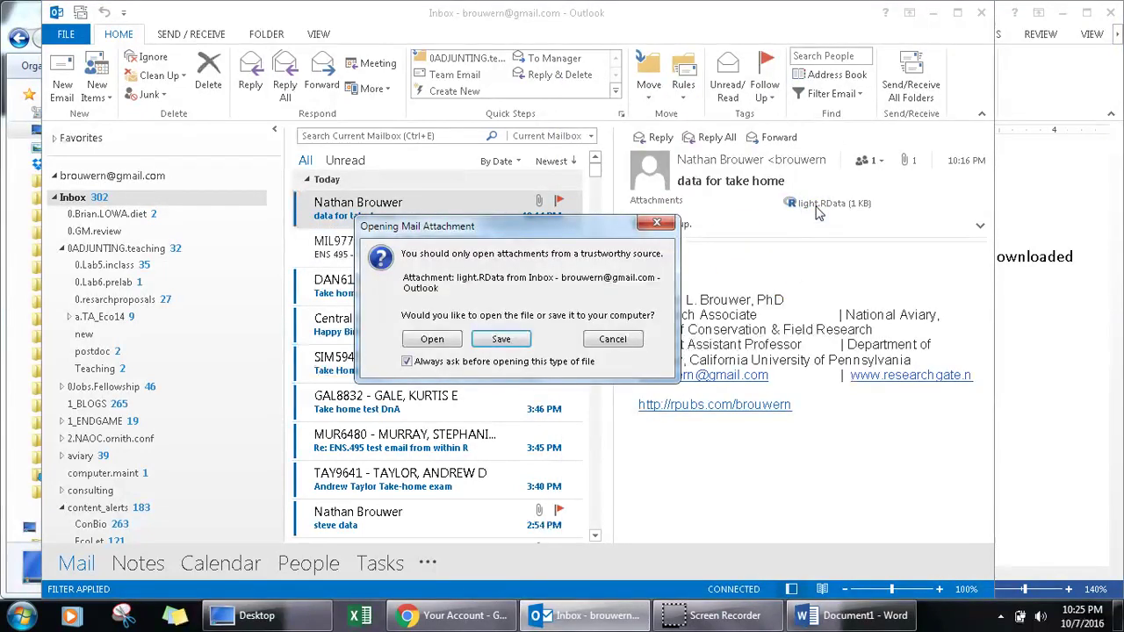
left_click(517, 343)
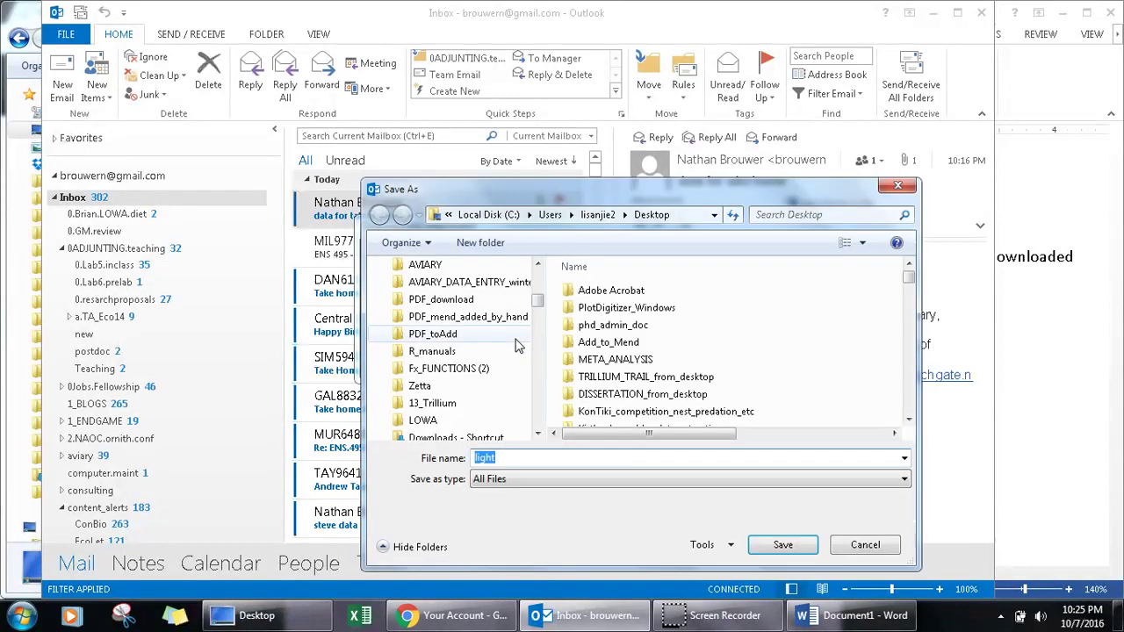
middle_click(518, 347)
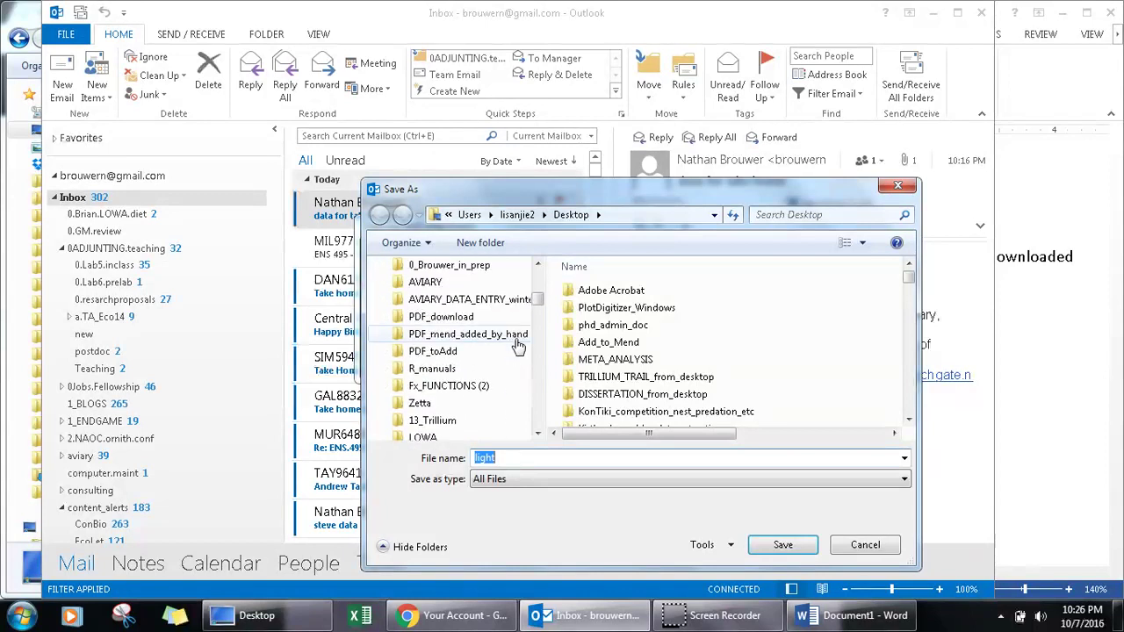
left_click(466, 349)
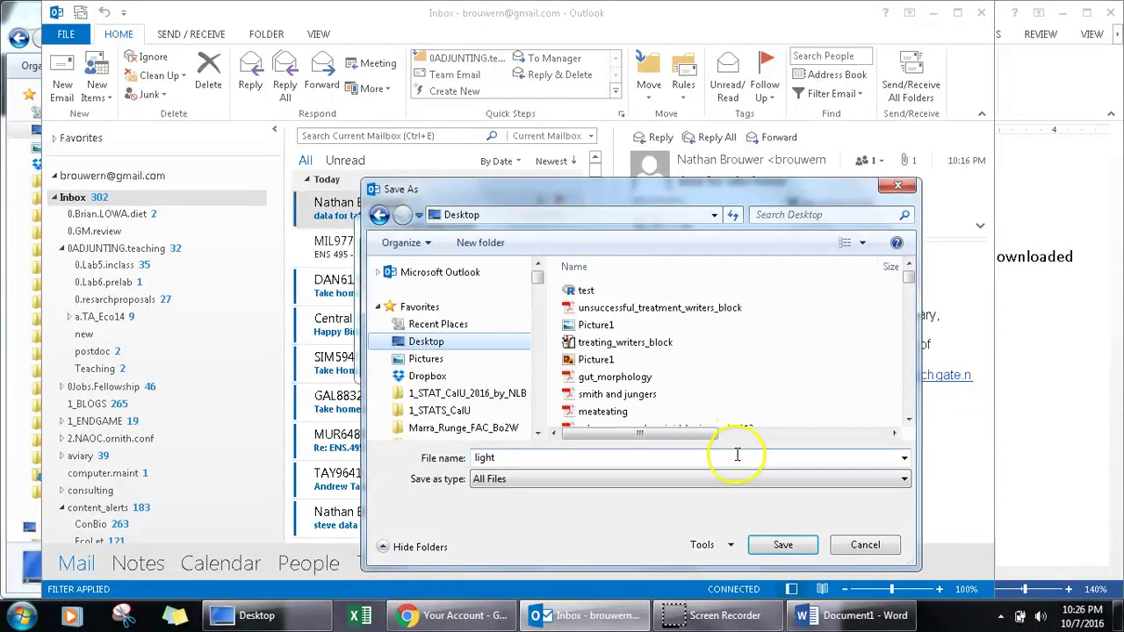
left_click(782, 544)
left_click(565, 364)
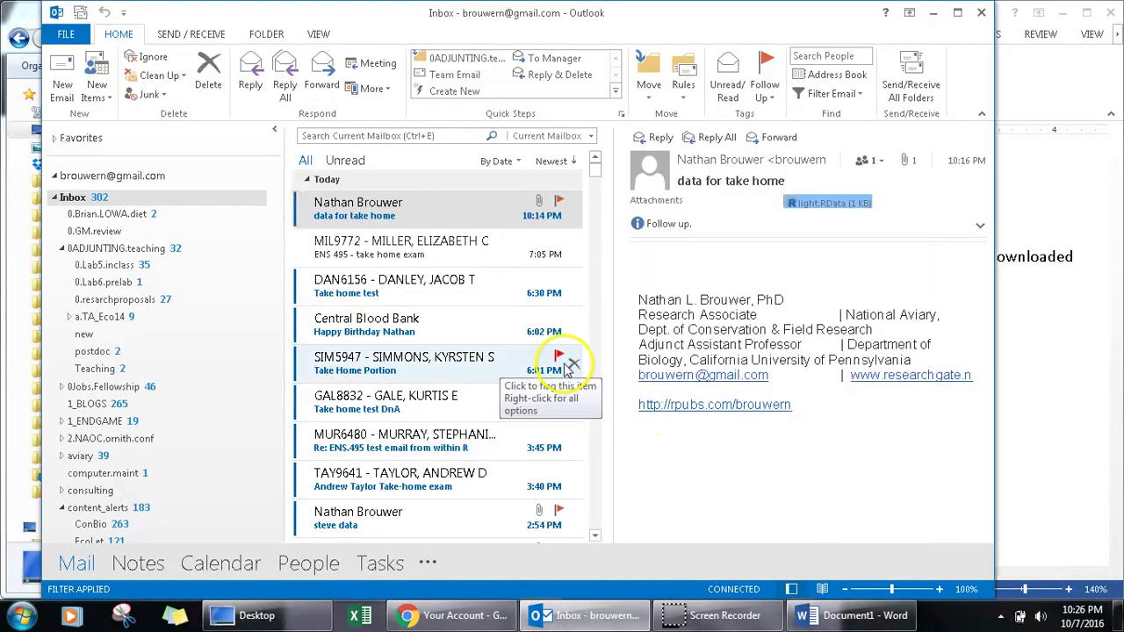
Switch to the Desktop folder in Windows Explorer and select the light R Workspace file.
left_click(241, 614)
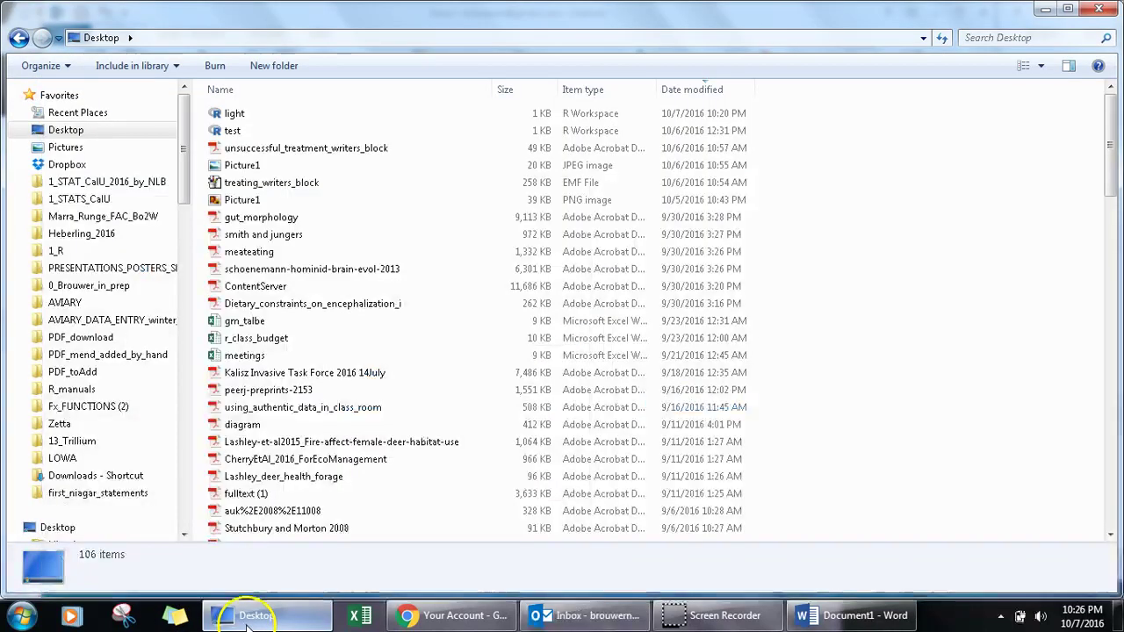
left_click(390, 120)
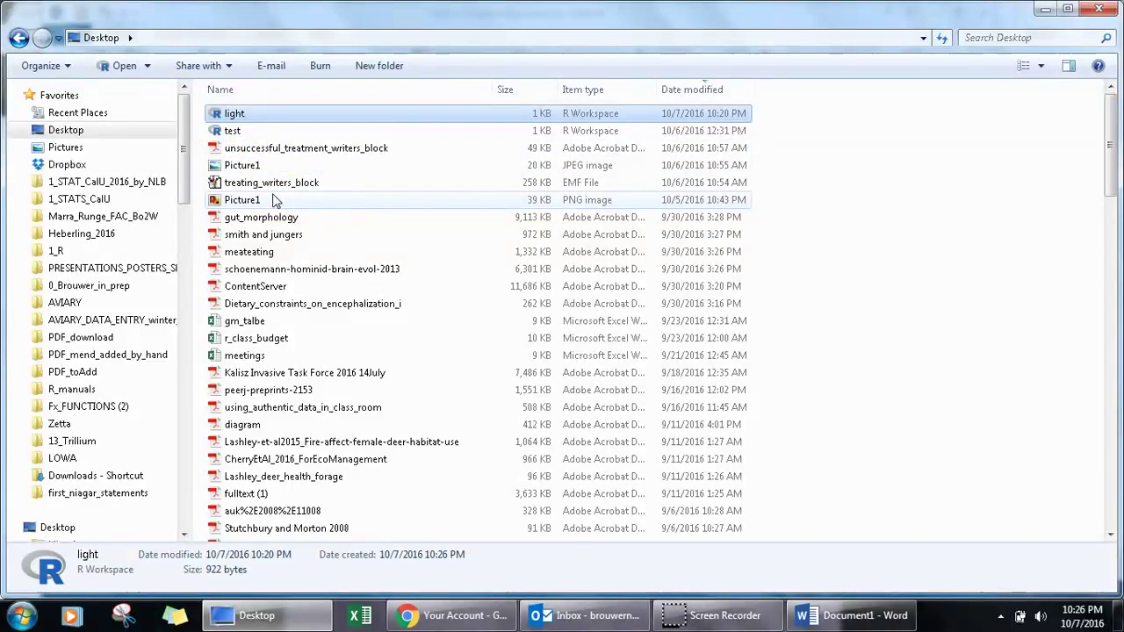
left_click(327, 120)
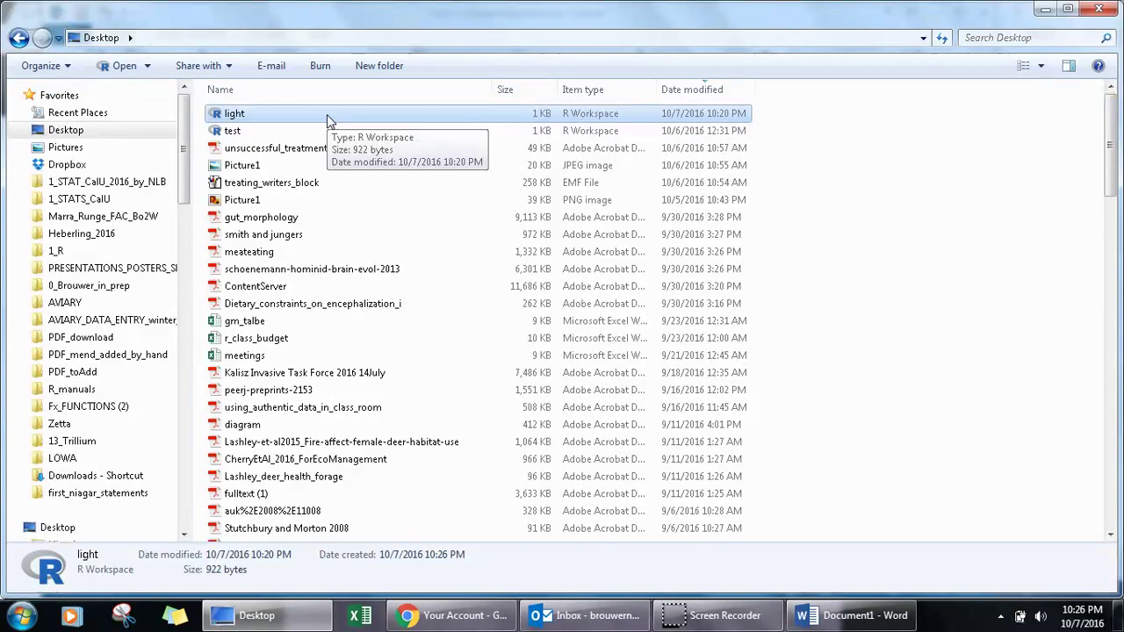
right_click(328, 120)
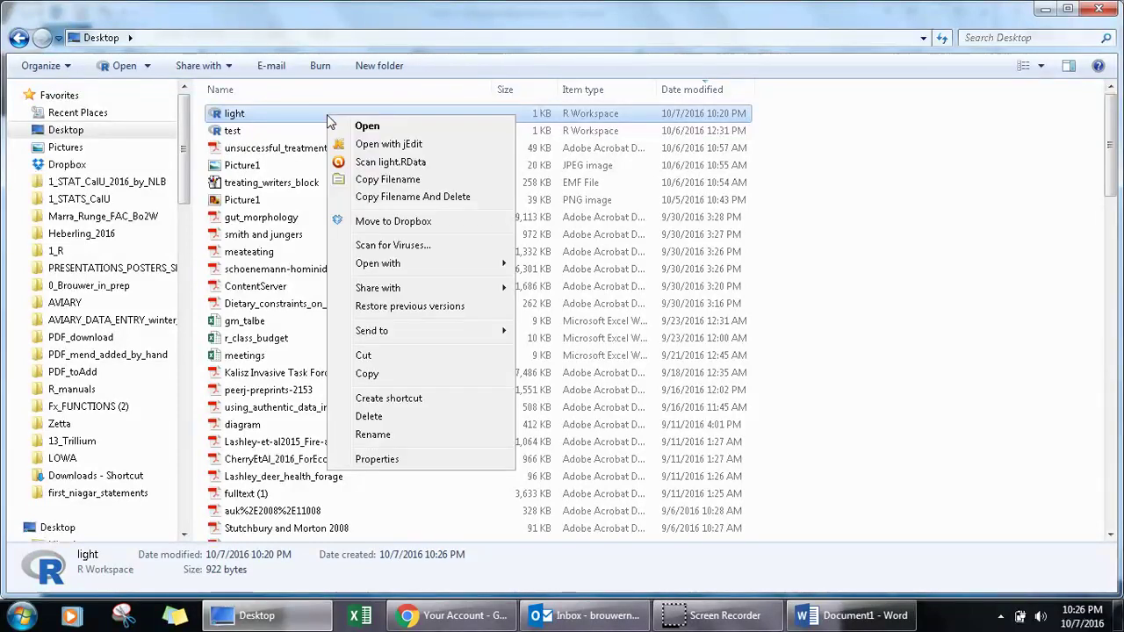
mouse_move(469, 270)
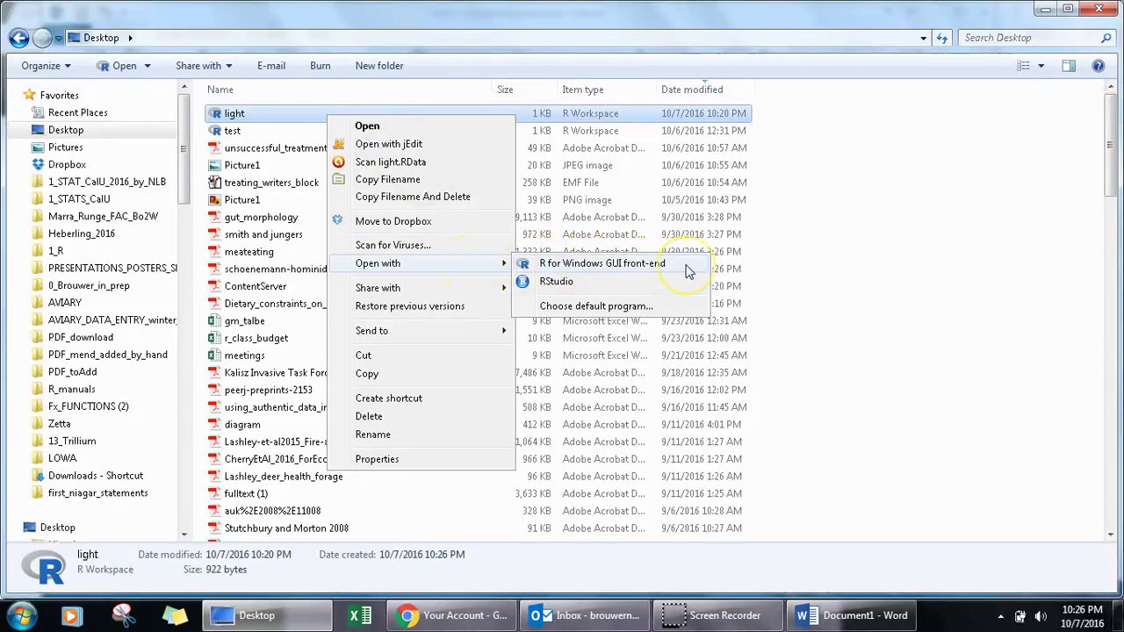
left_click(682, 267)
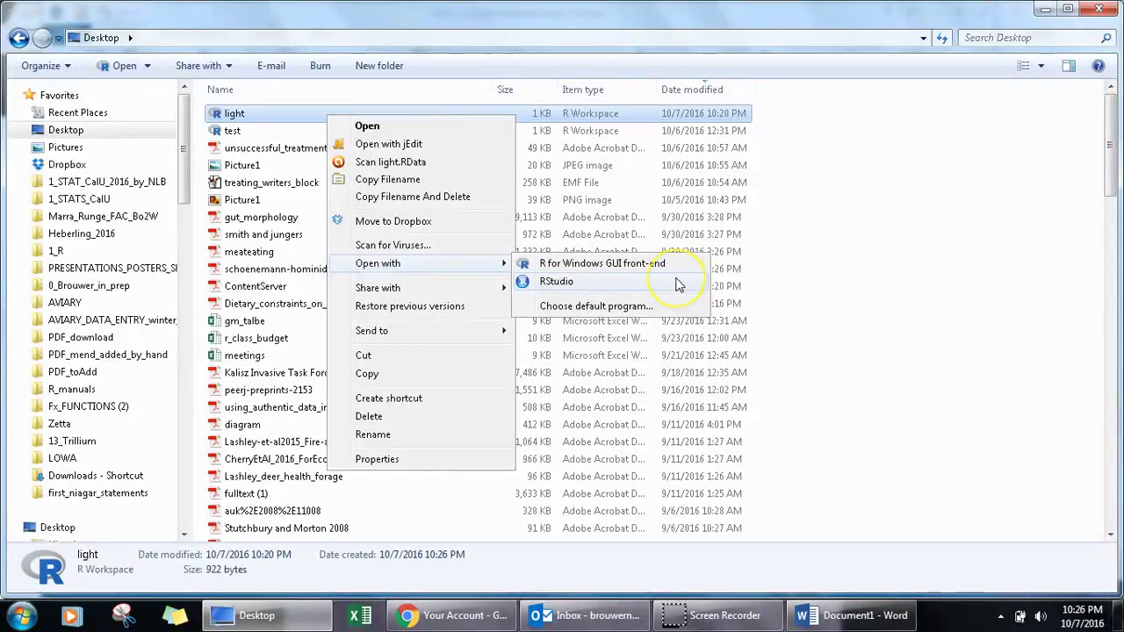
left_click(681, 270)
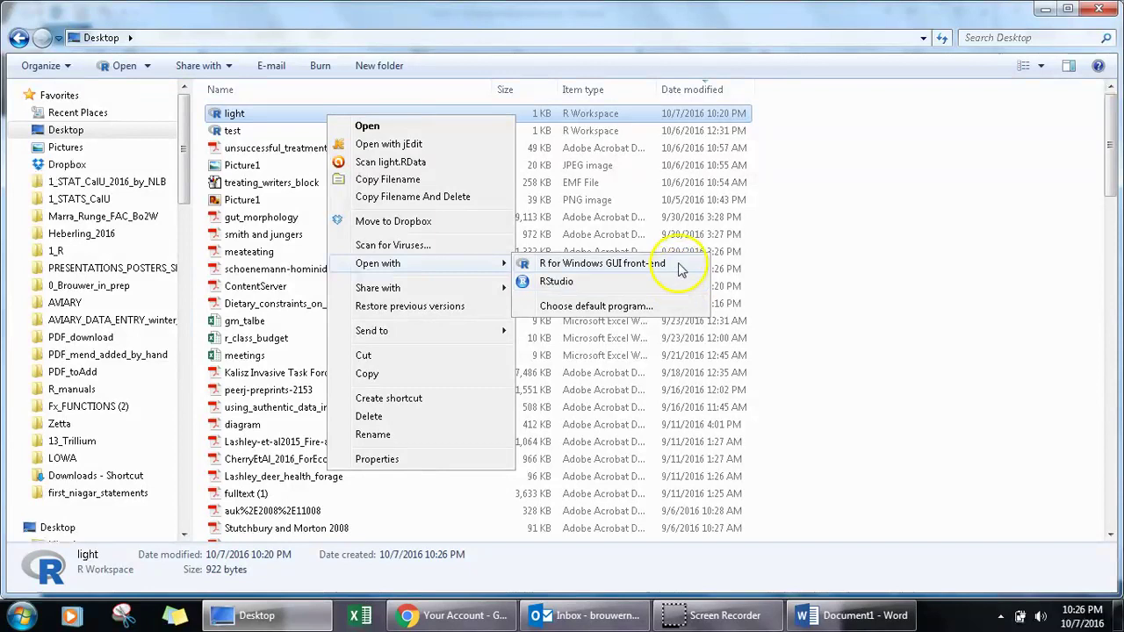
left_click(673, 307)
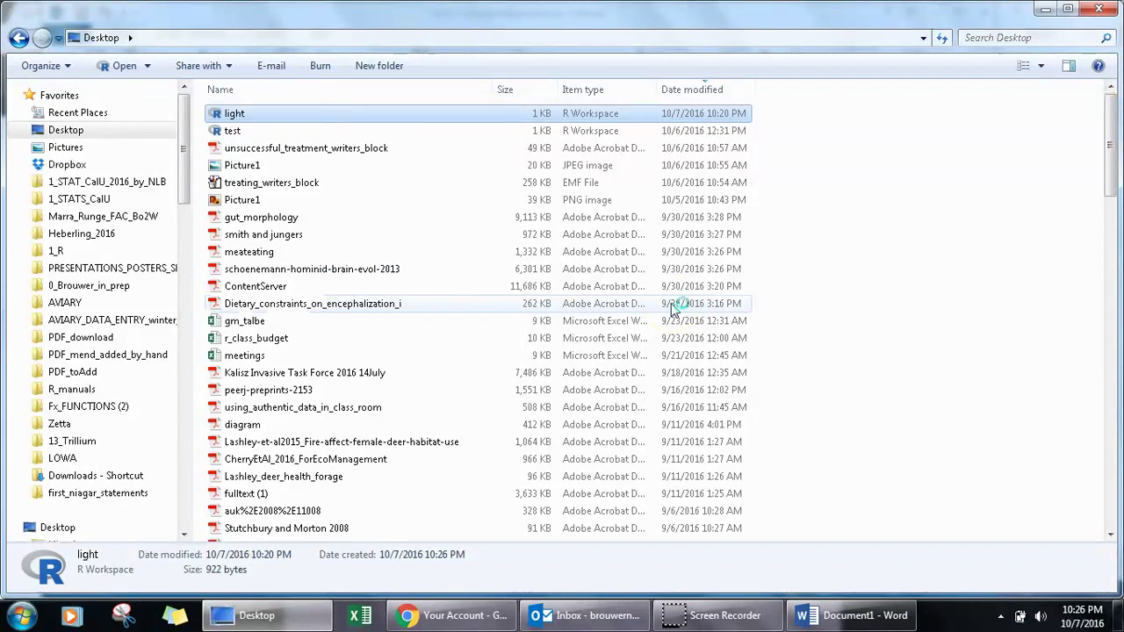
left_click(507, 218)
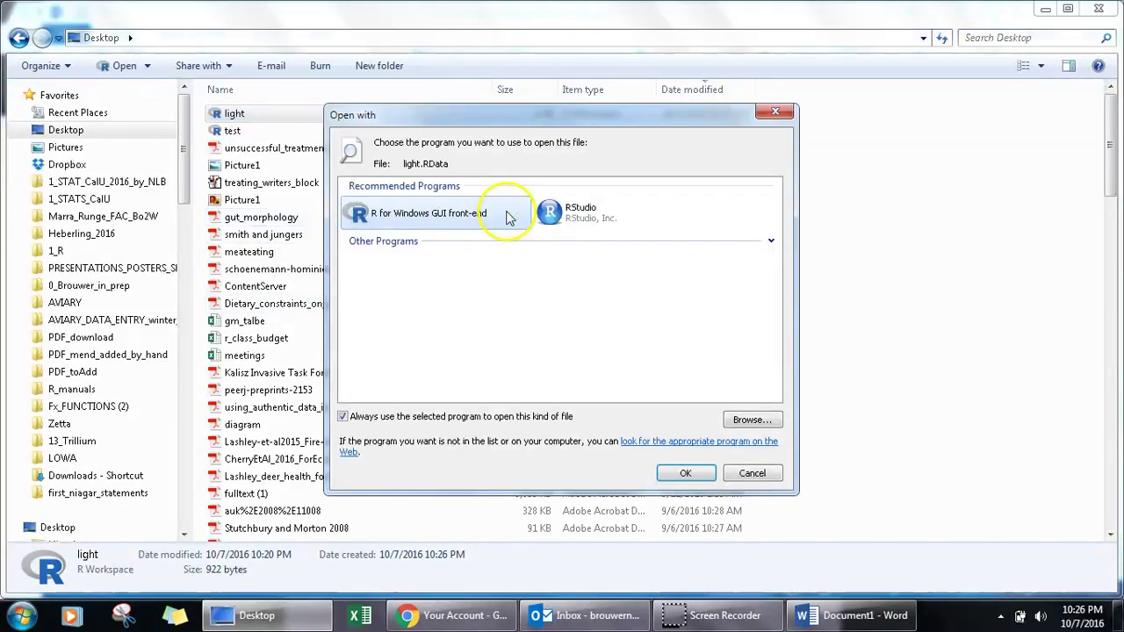
left_click(584, 215)
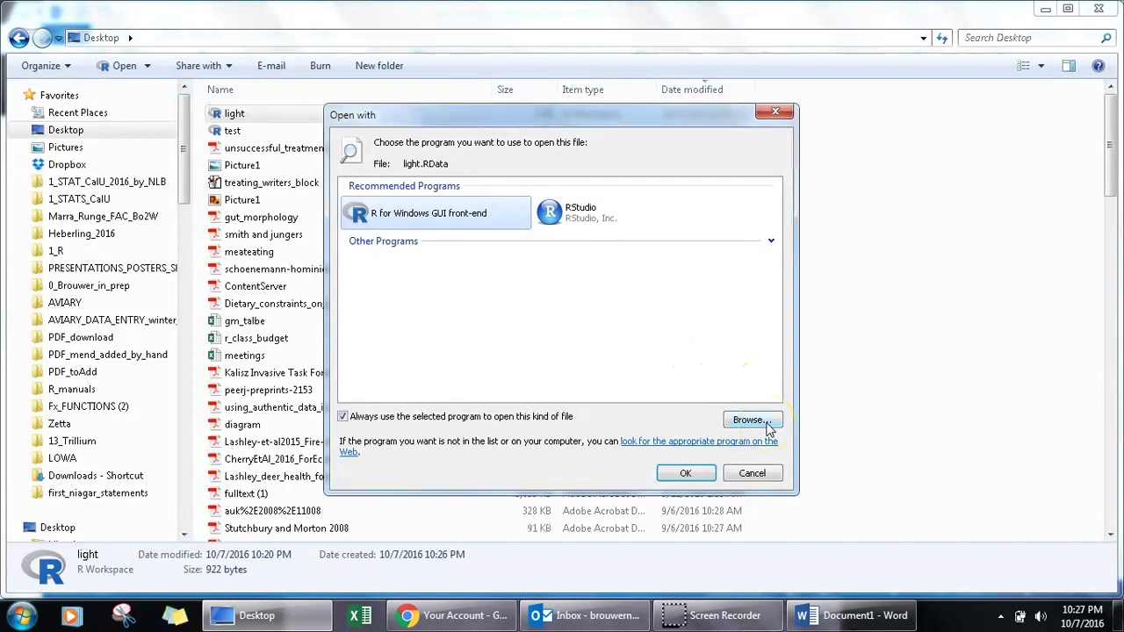
left_click(753, 474)
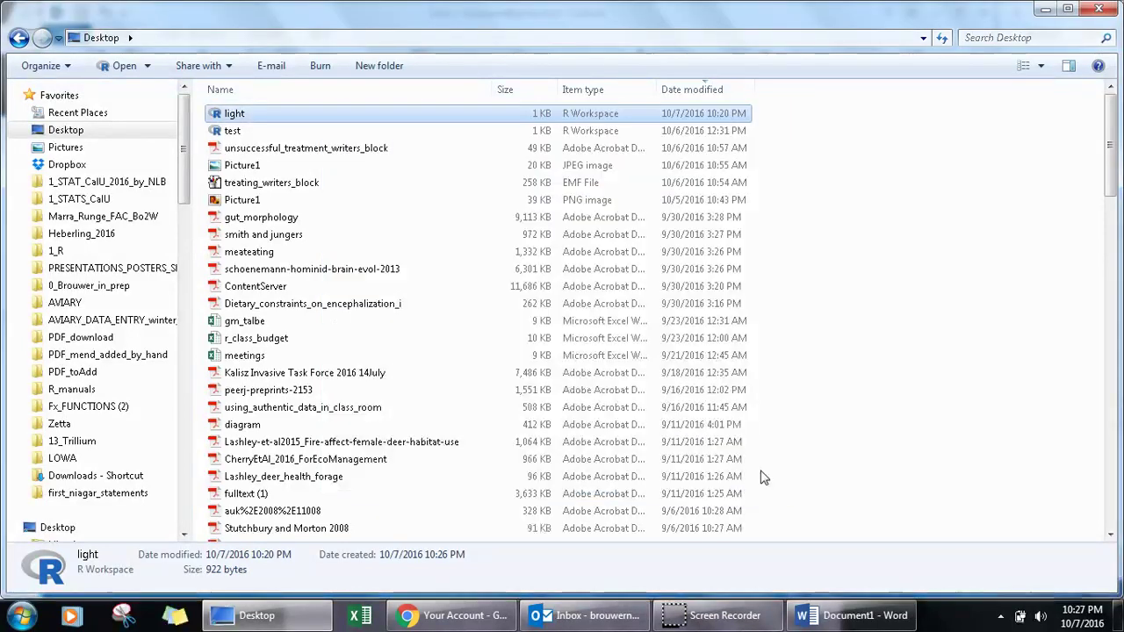
Open the light R Workspace file with RStudio instead of the R for Windows GUI front-end.
right_click(441, 117)
mouse_move(564, 263)
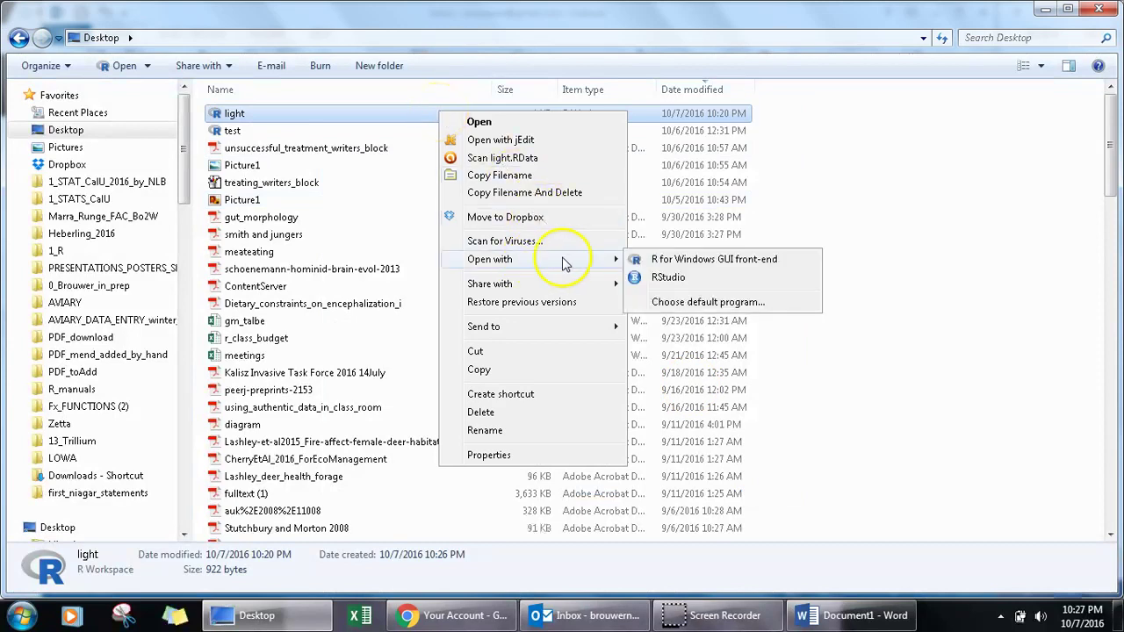
left_click(663, 279)
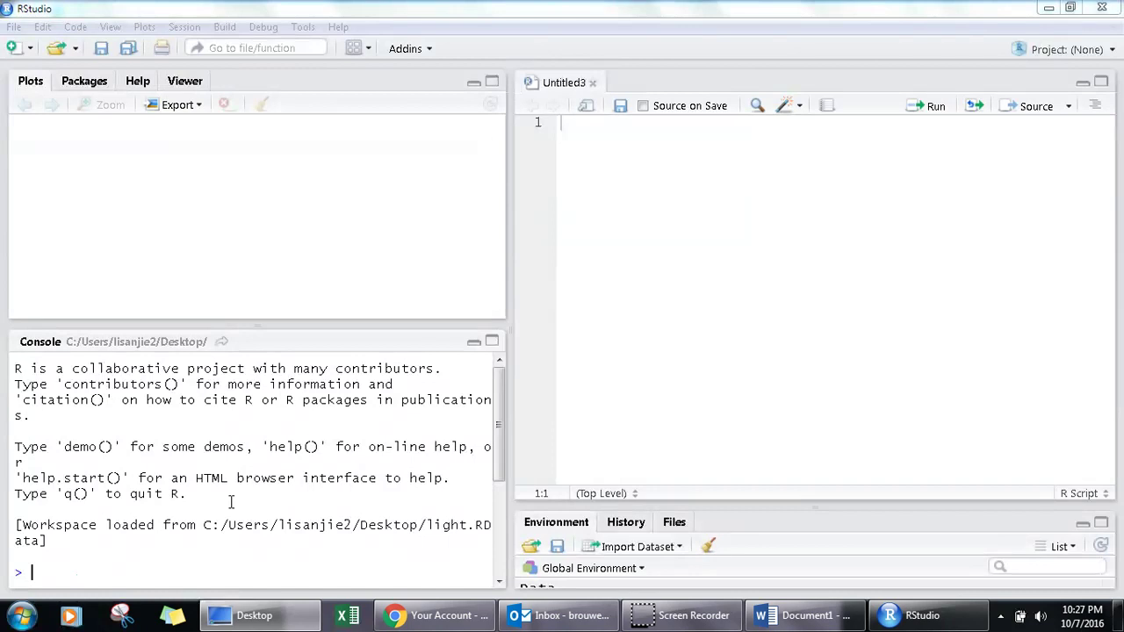
List the workspace objects with ls() in the console, and print the light data to examine its columns.
left_click(96, 560)
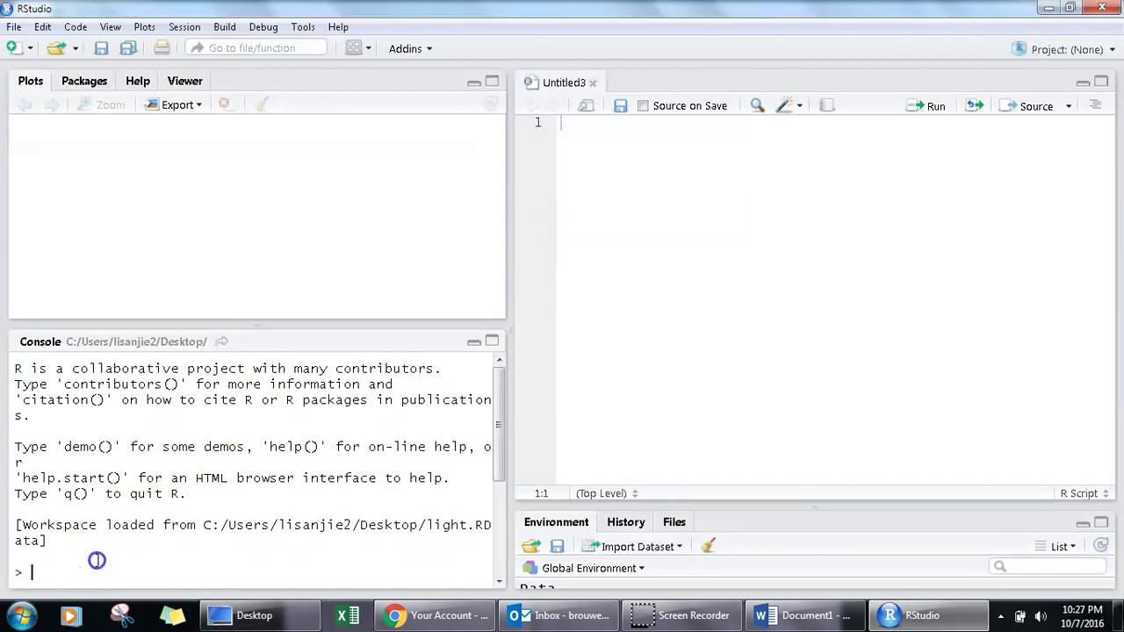
type("ls()")
key("Return")
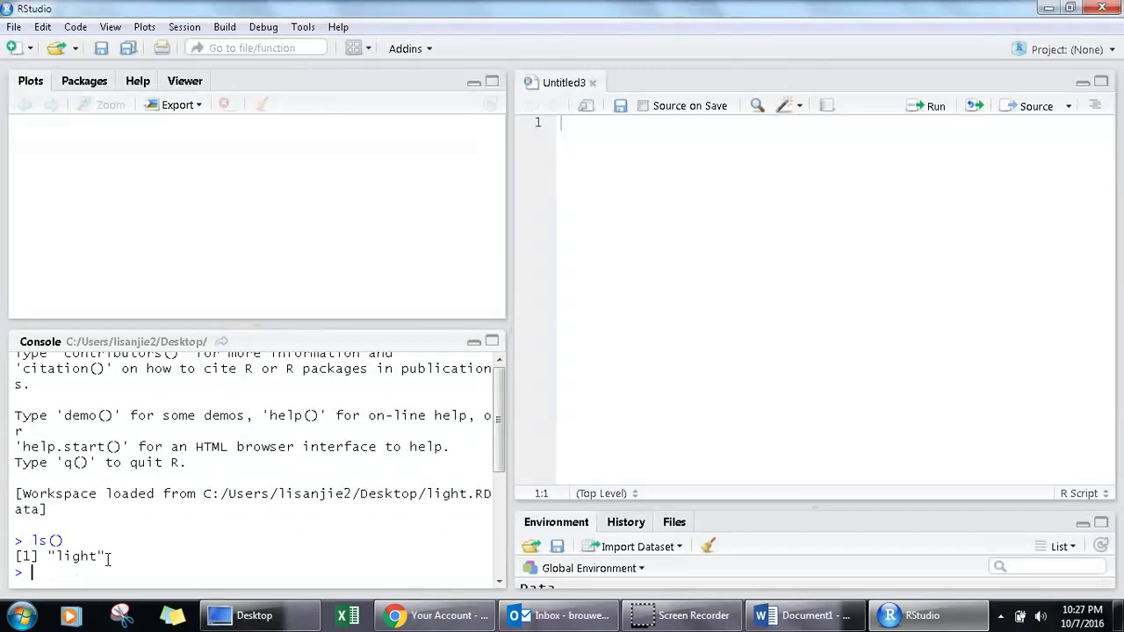
type("light")
key("Return")
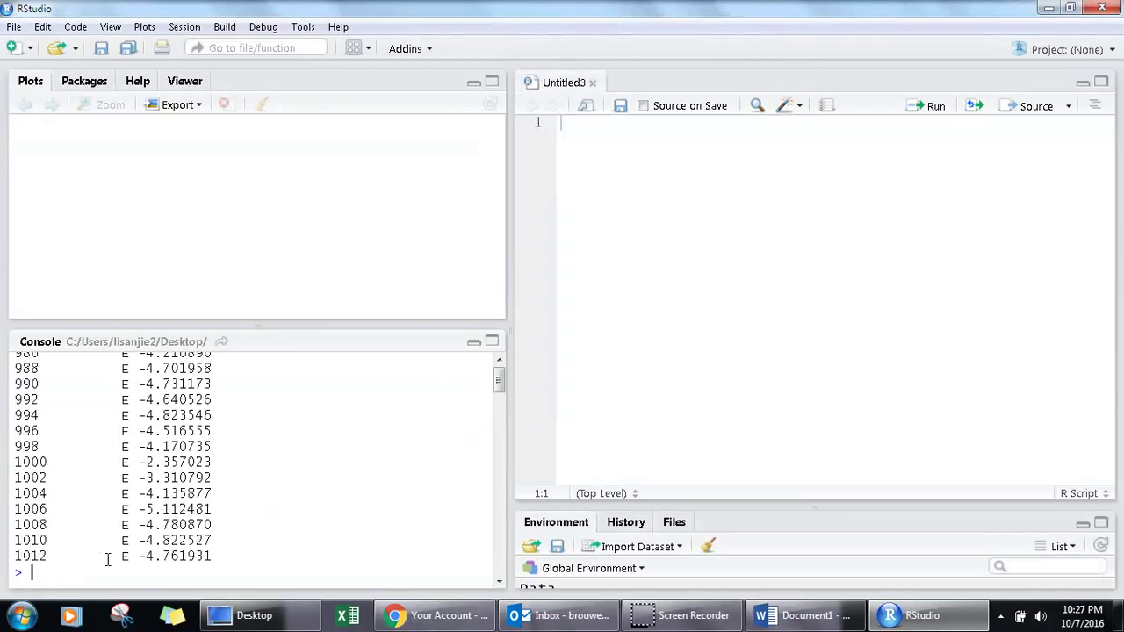
scroll(109, 569, "up", 10)
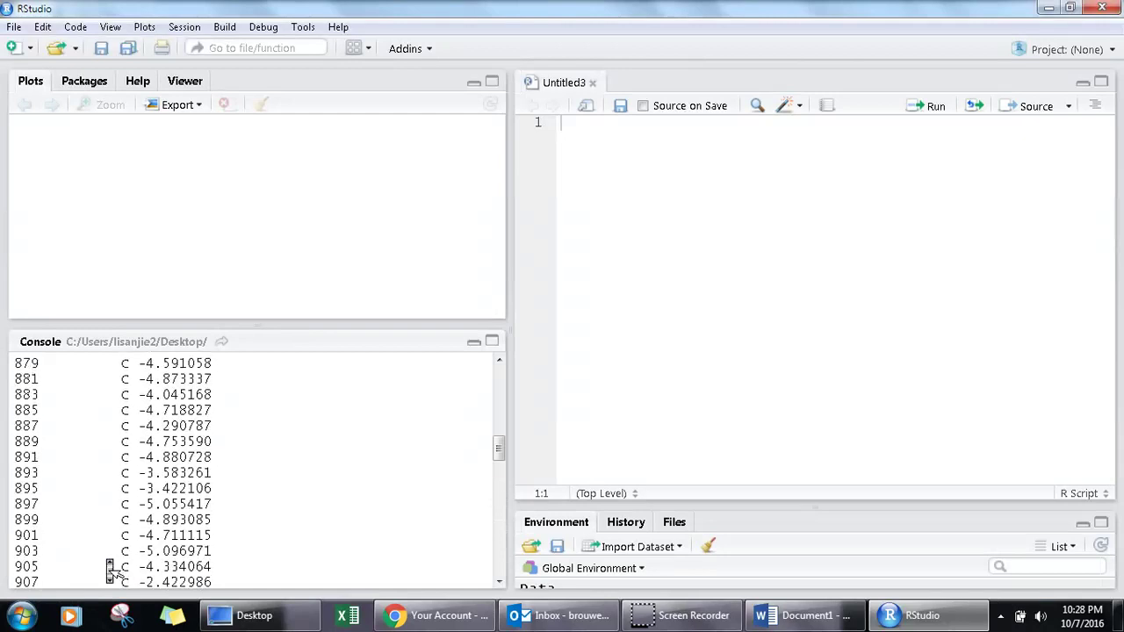
scroll(110, 569, "up", 1)
left_click(375, 438)
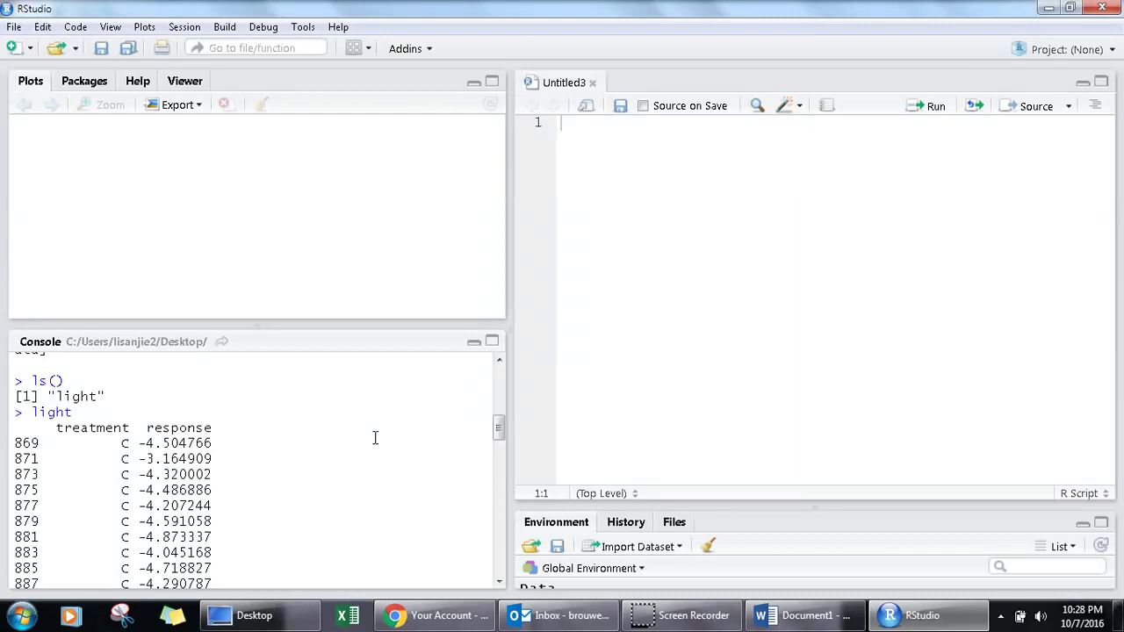
Close RStudio and launch a fresh RStudio session without opening a data file.
left_click(1105, 9)
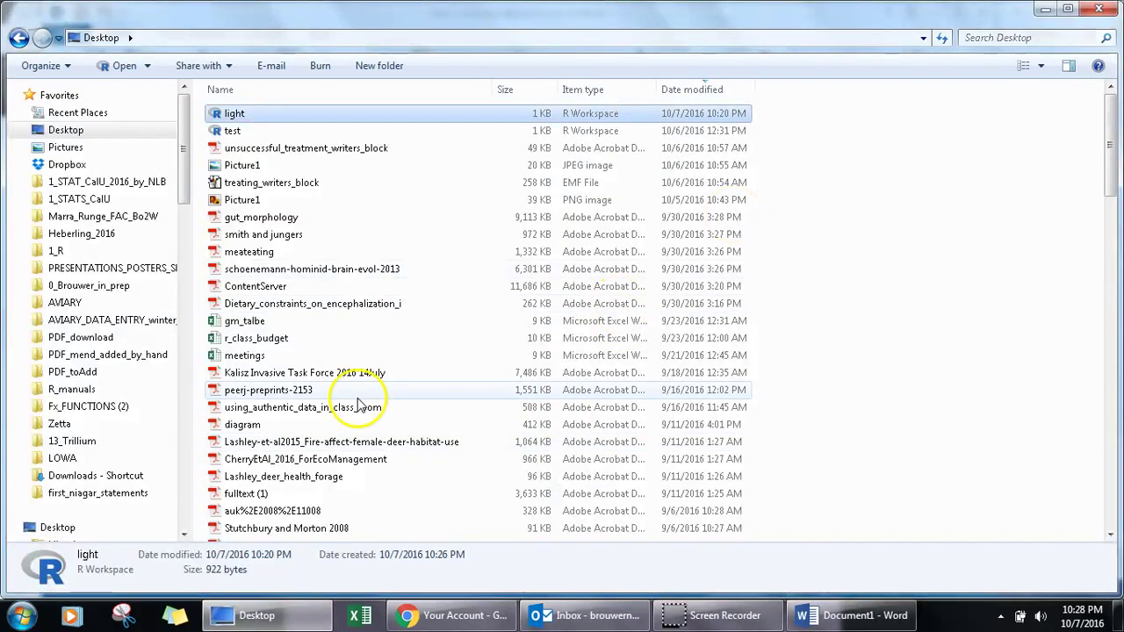
left_click(22, 615)
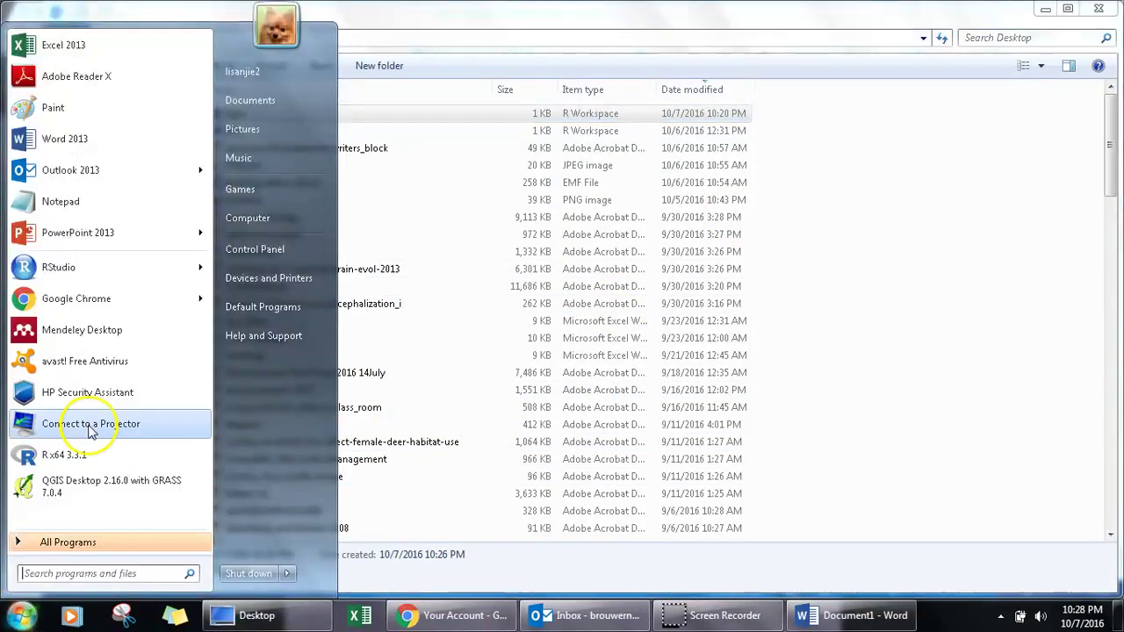
left_click(144, 270)
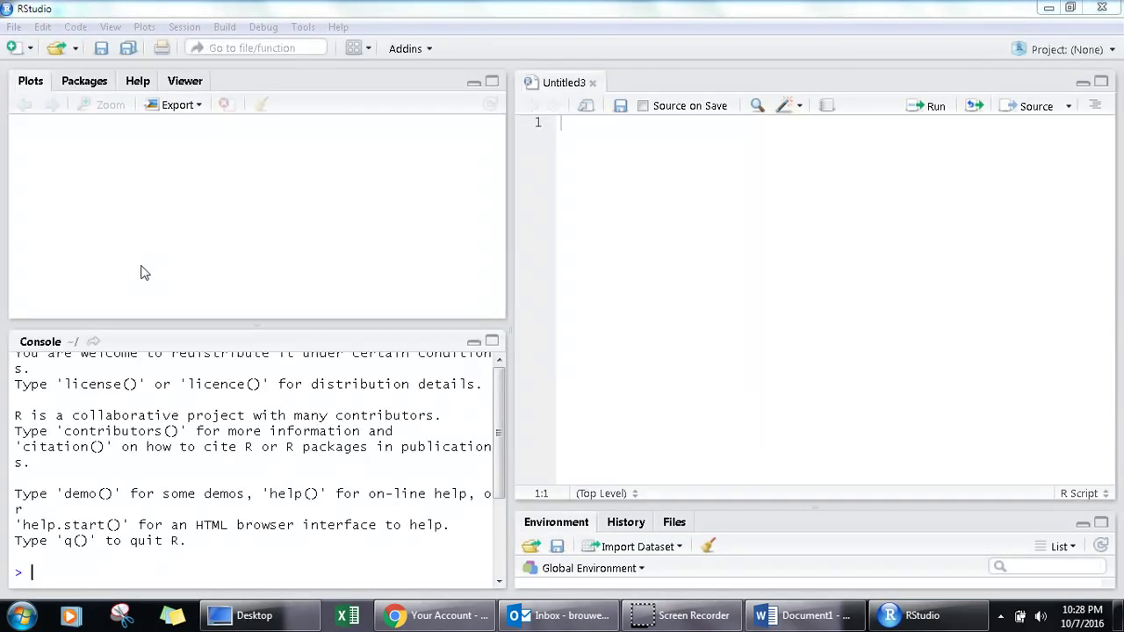
left_click(136, 455)
left_click(138, 450)
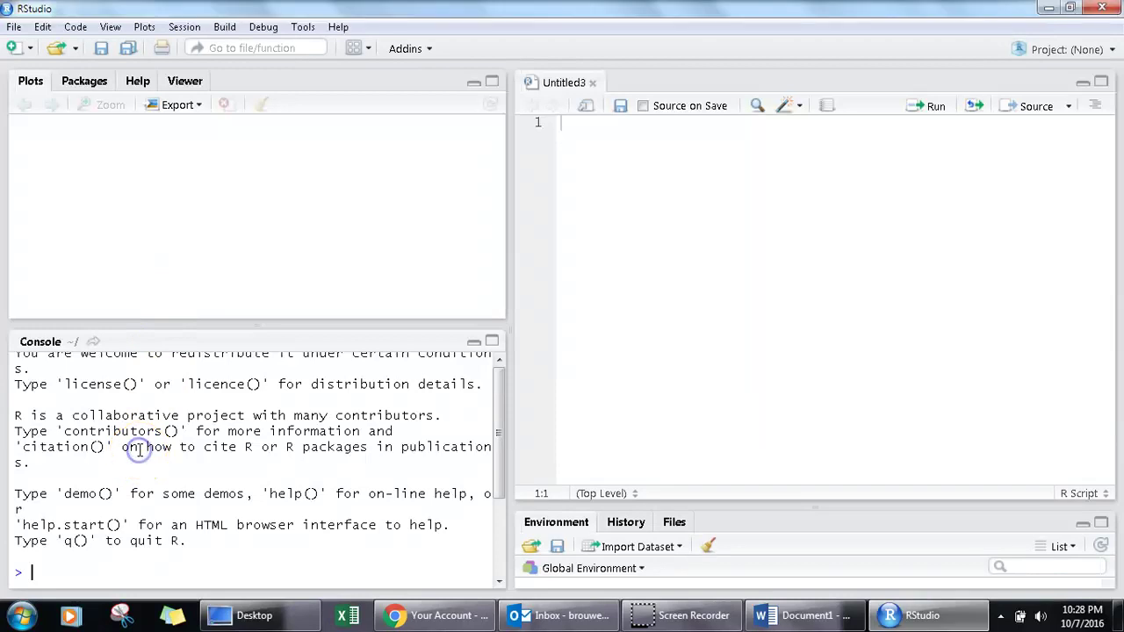
left_click(74, 197)
left_click_drag(110, 226, 42, 236)
Start opening an existing file from within RStudio and browse to the Desktop folder.
left_click(16, 28)
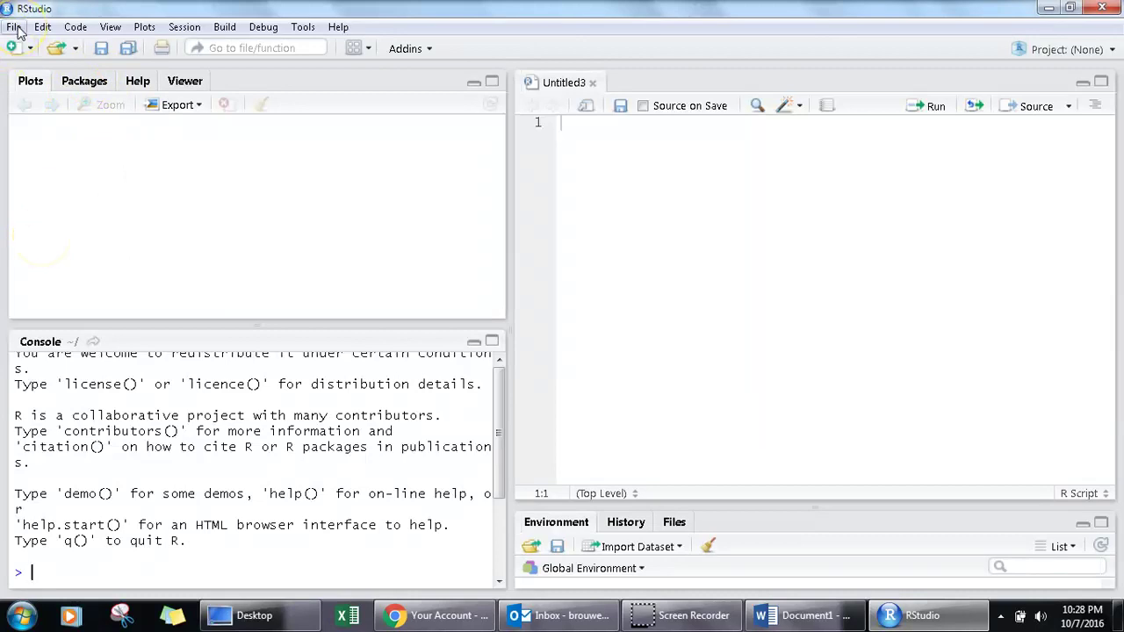
left_click(17, 28)
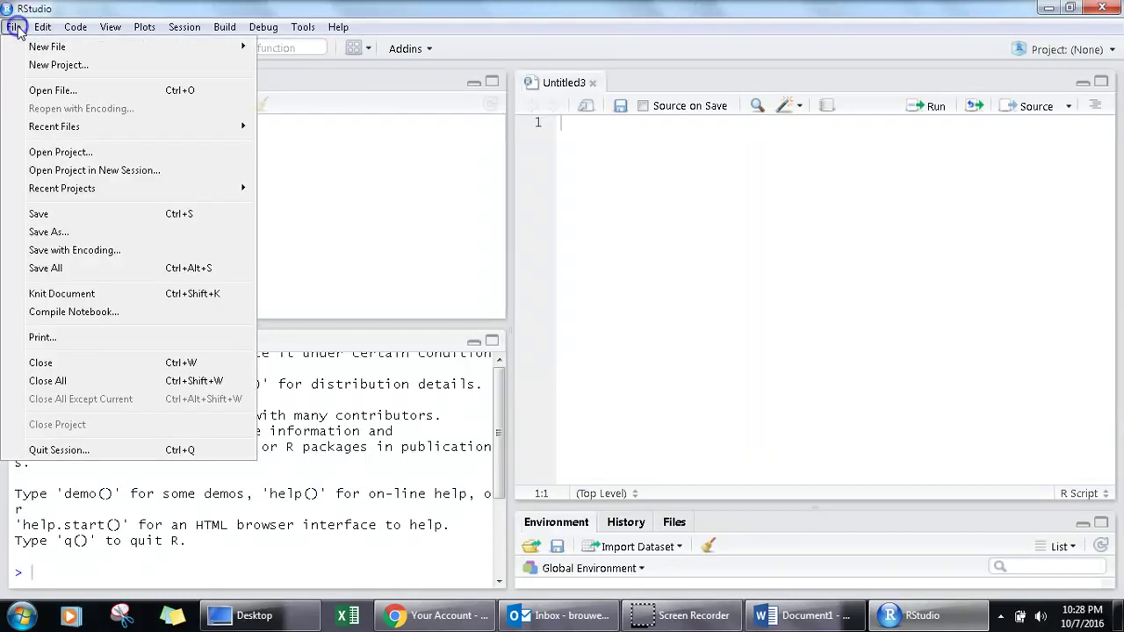
left_click(15, 37)
left_click(42, 27)
left_click(15, 27)
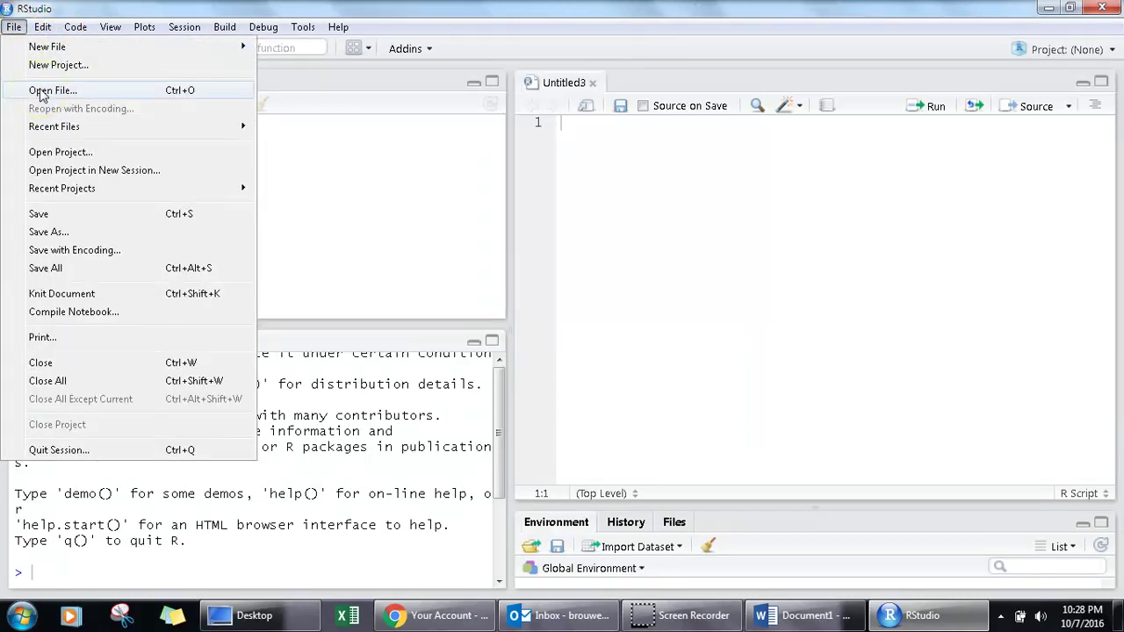
left_click(41, 91)
scroll(113, 138, "down", 5)
scroll(121, 143, "up", 5)
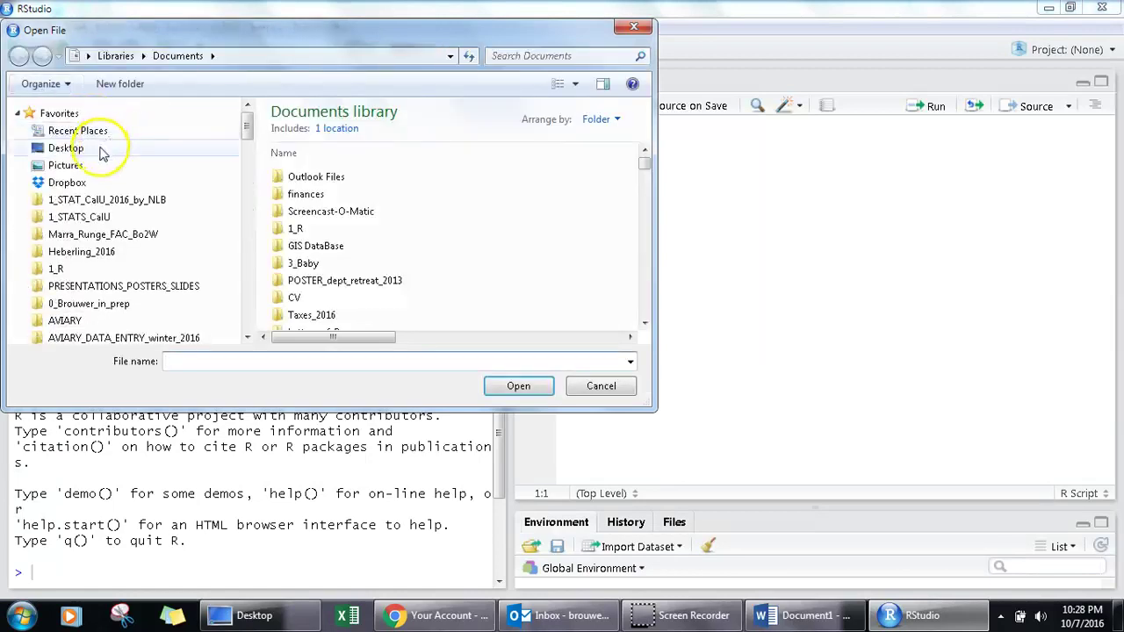
left_click(75, 149)
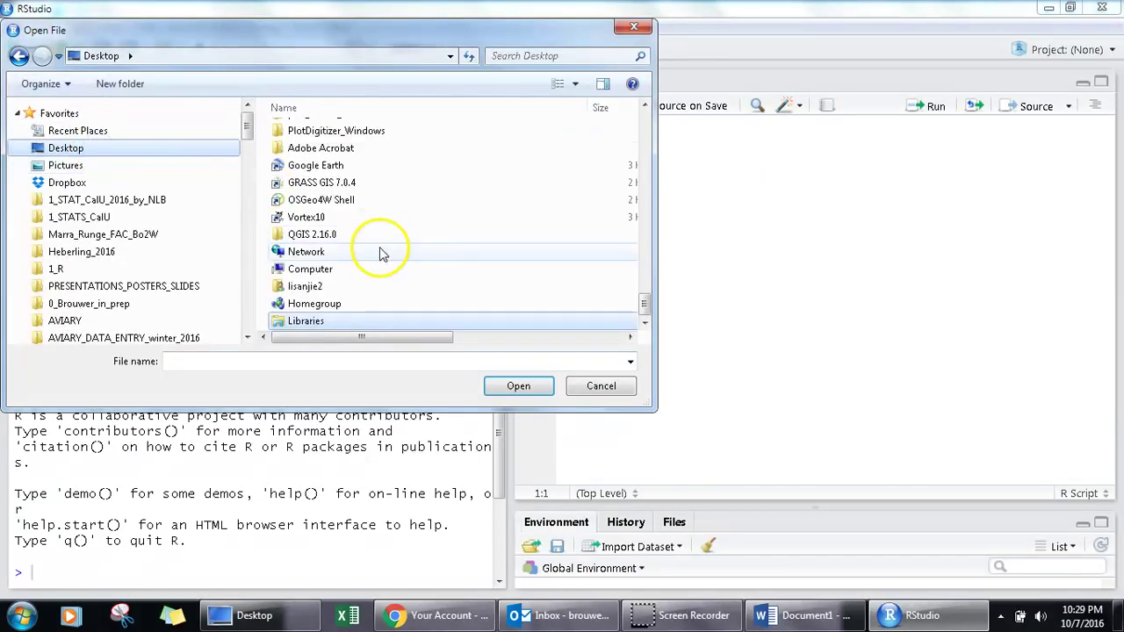
Open the light R data file from the Desktop and confirm loading it into the global environment.
scroll(382, 254, "up", 15)
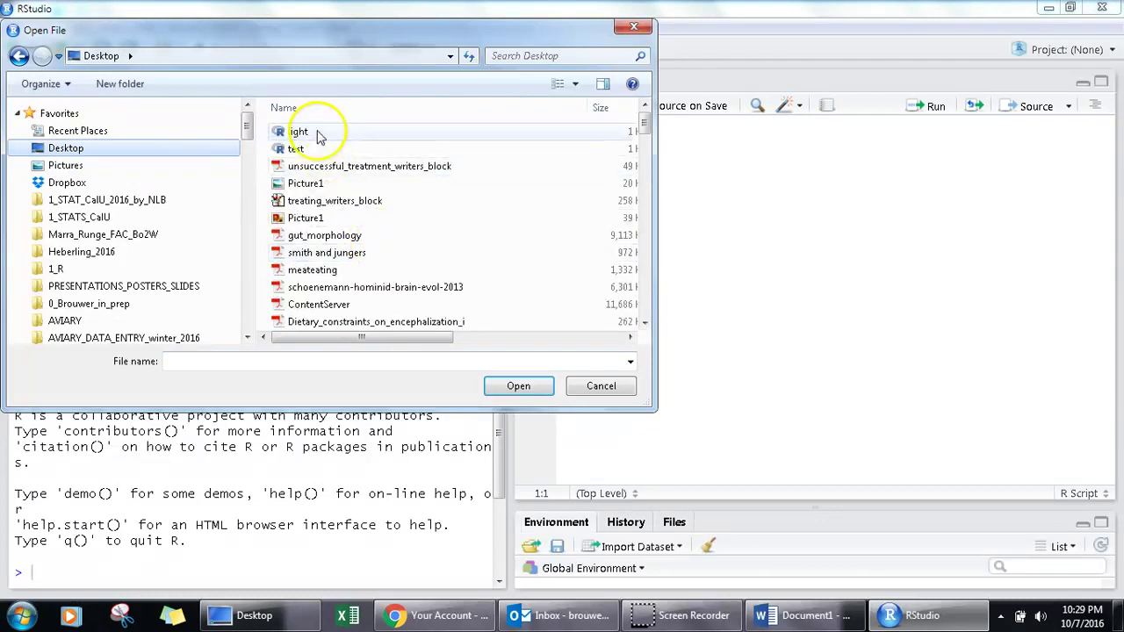
left_click(319, 134)
left_click(528, 387)
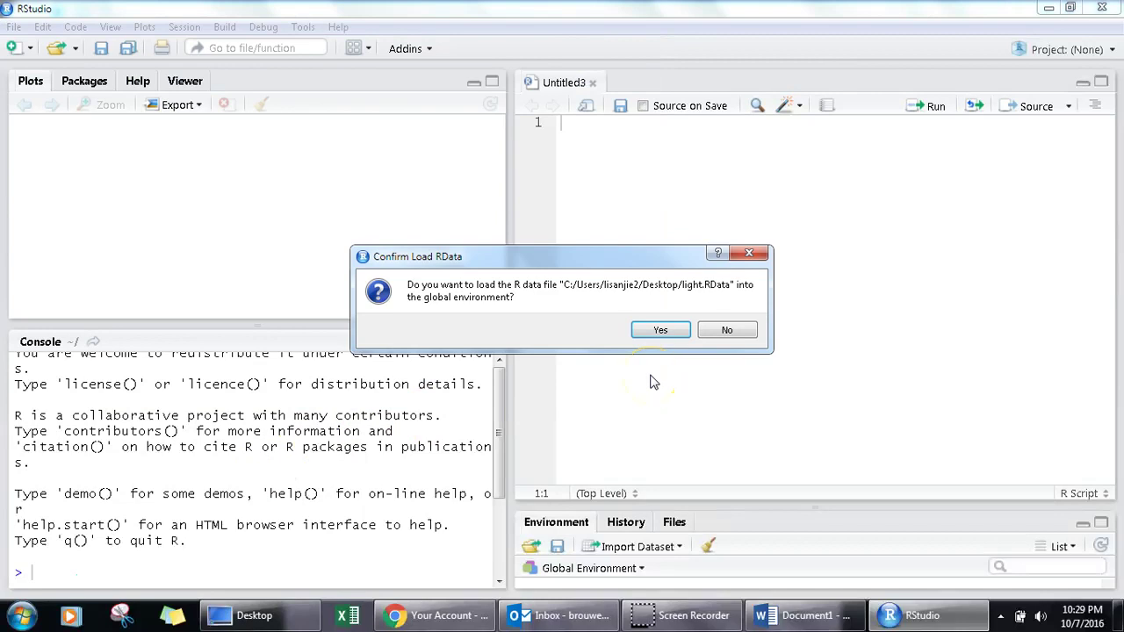
left_click(660, 330)
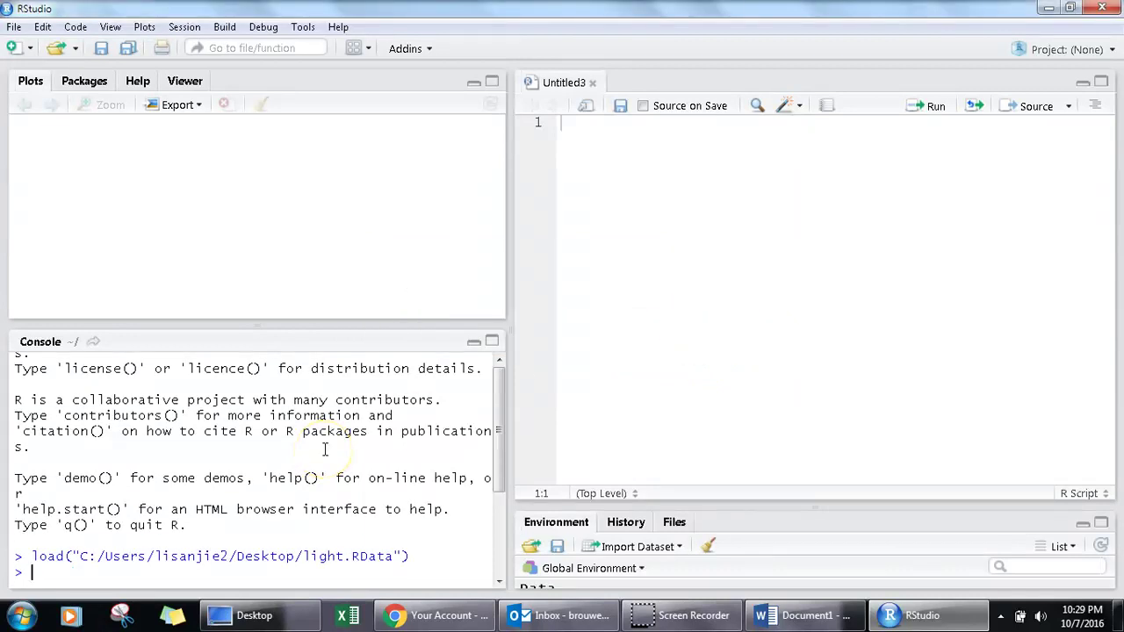
Check the executed load command, list the workspace objects with ls(), and print the light data in the console.
left_click_drag(421, 559, 28, 558)
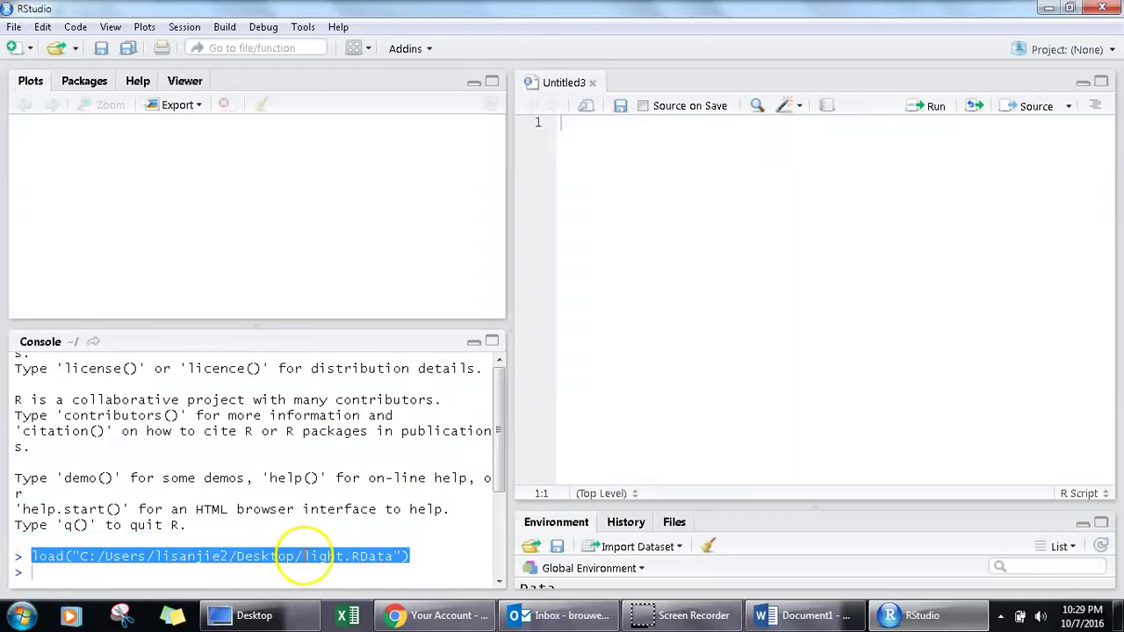
left_click(377, 571)
type("ls()")
key("Return")
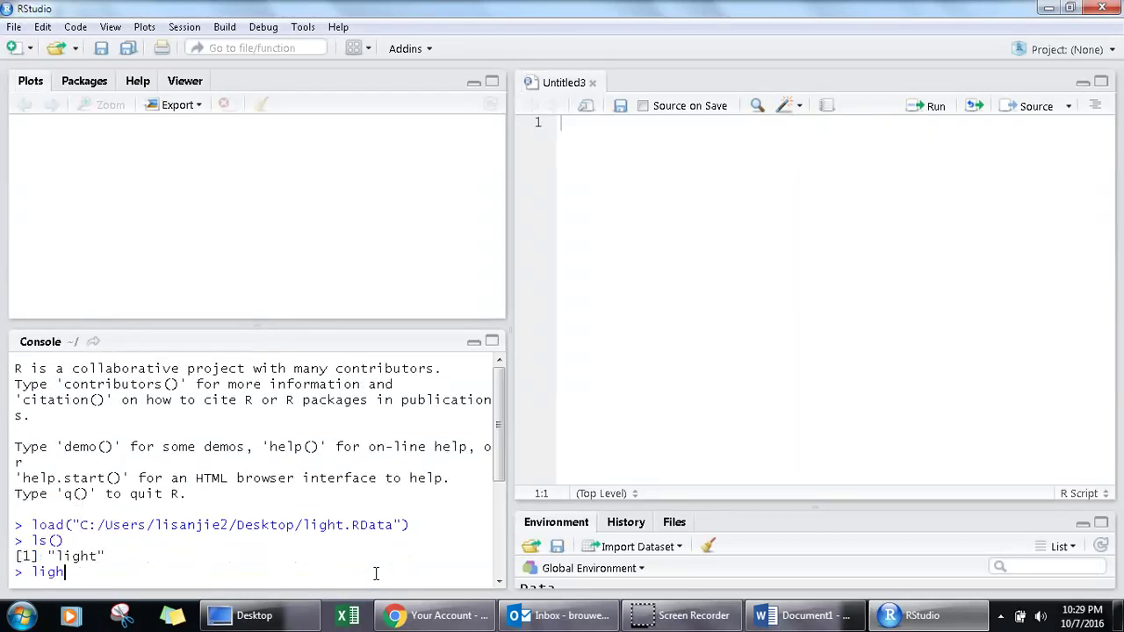
key("Return")
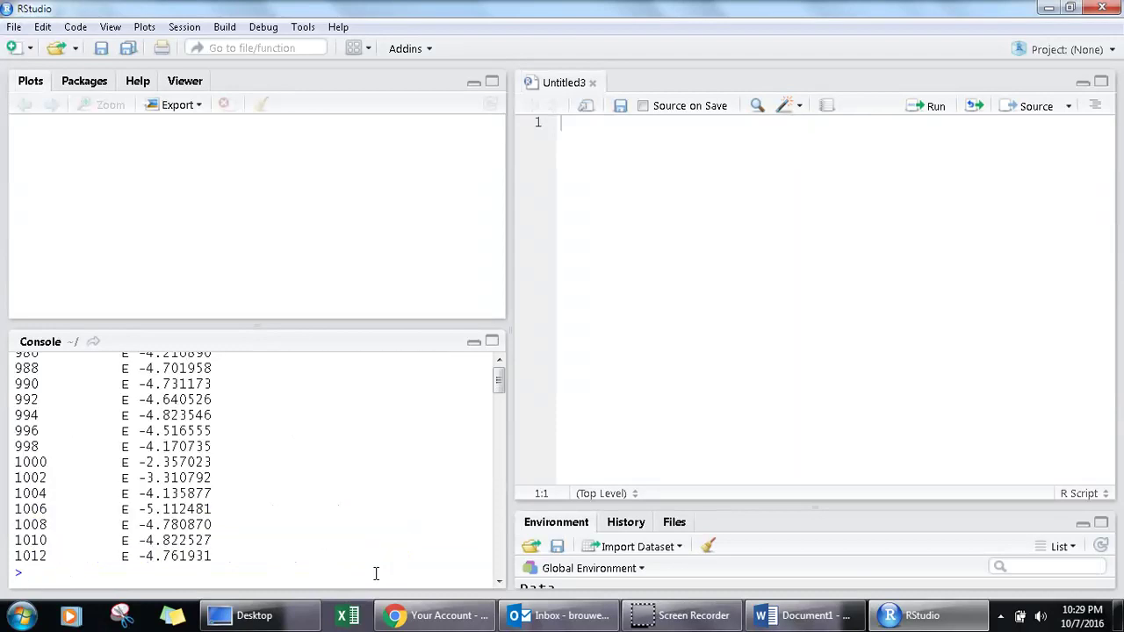
scroll(376, 573, "up", 3)
Summarize the light data with summary(light) and query its dimensions with dim(light).
type("summary(light)")
key("Return")
type("dim(light)")
key("Return")
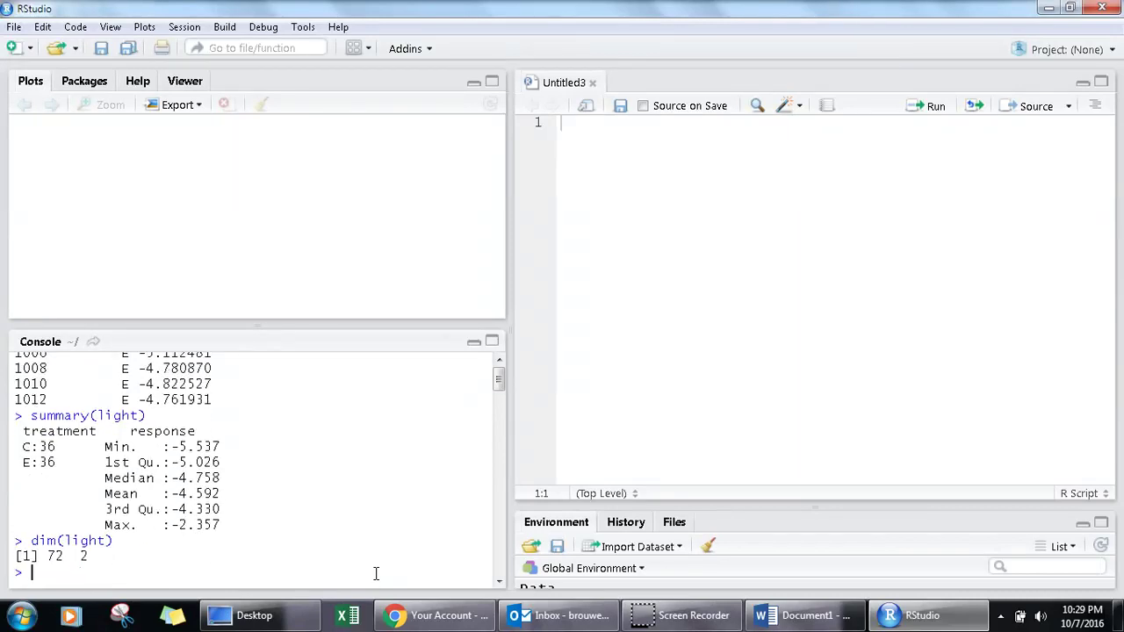